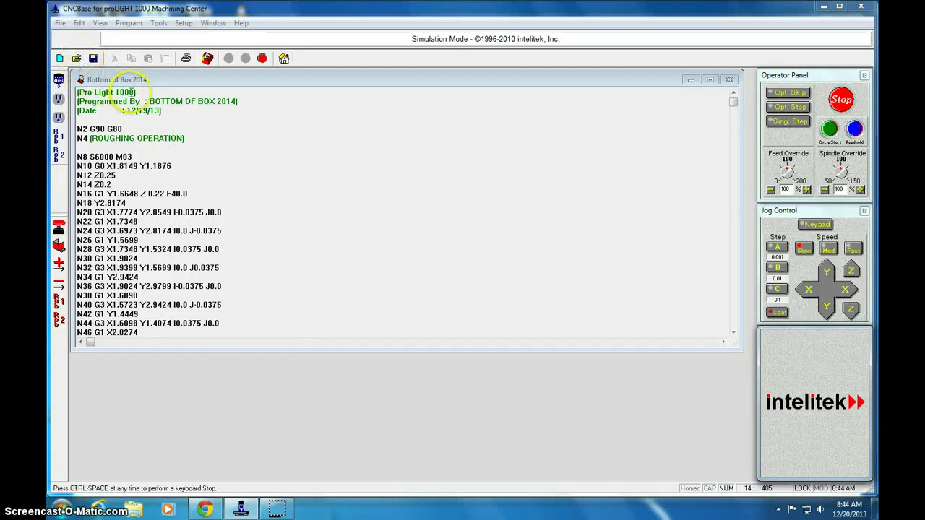
- Run a first verification of the Bottom of Box 2014 program, then close the verification window
drag(148, 101, 233, 101)
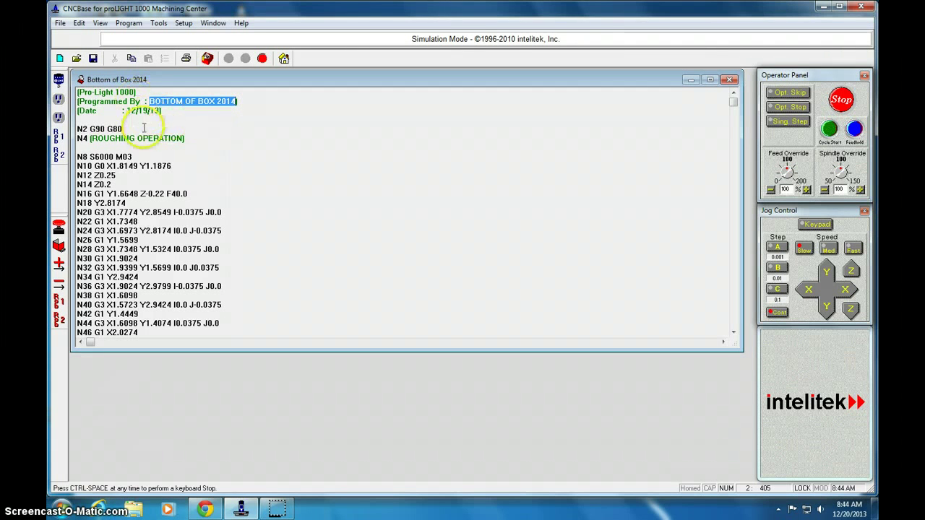
click(112, 147)
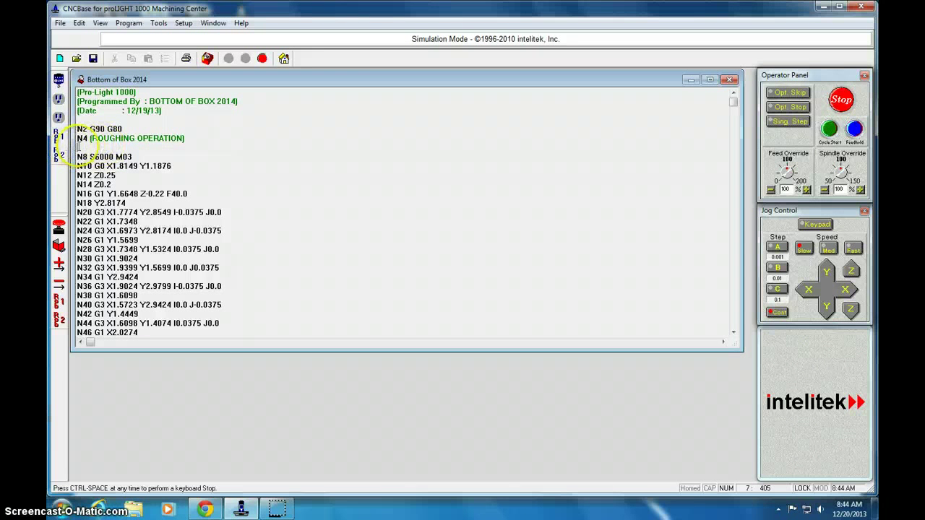
click(102, 146)
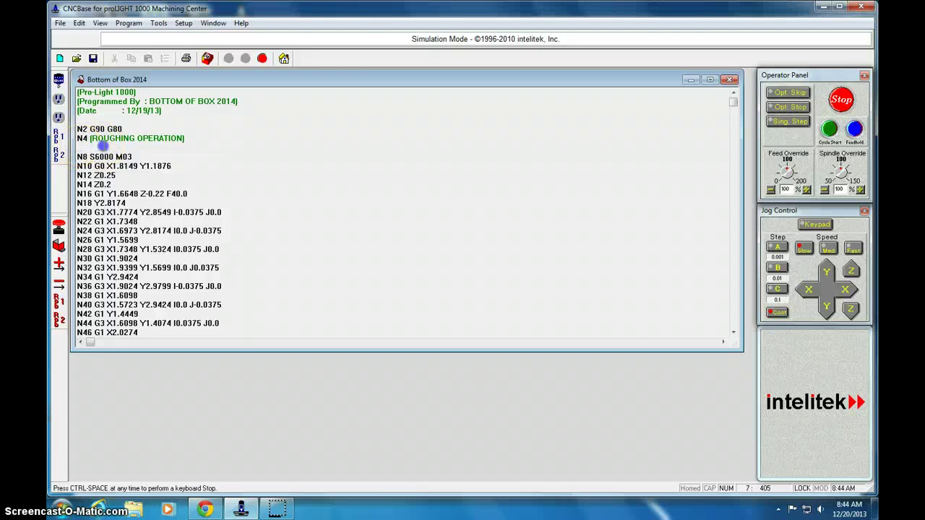
click(209, 60)
click(407, 282)
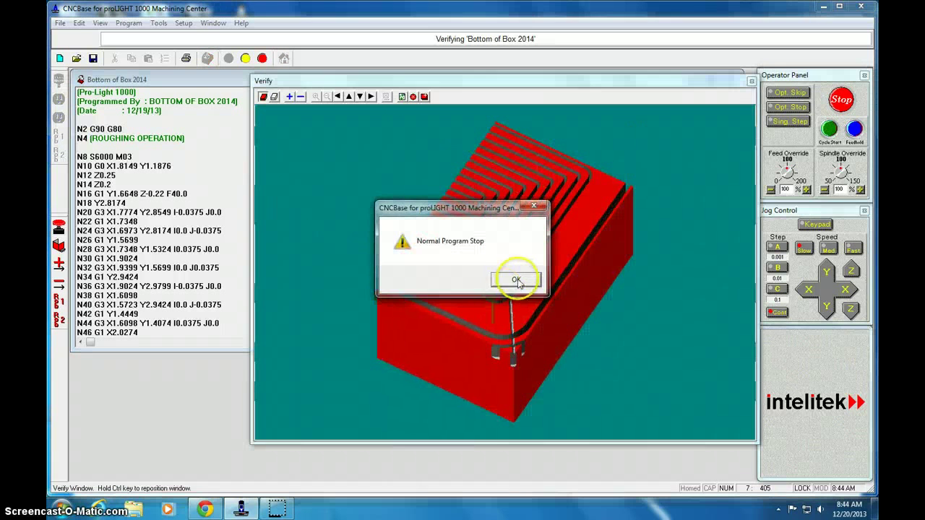
click(516, 279)
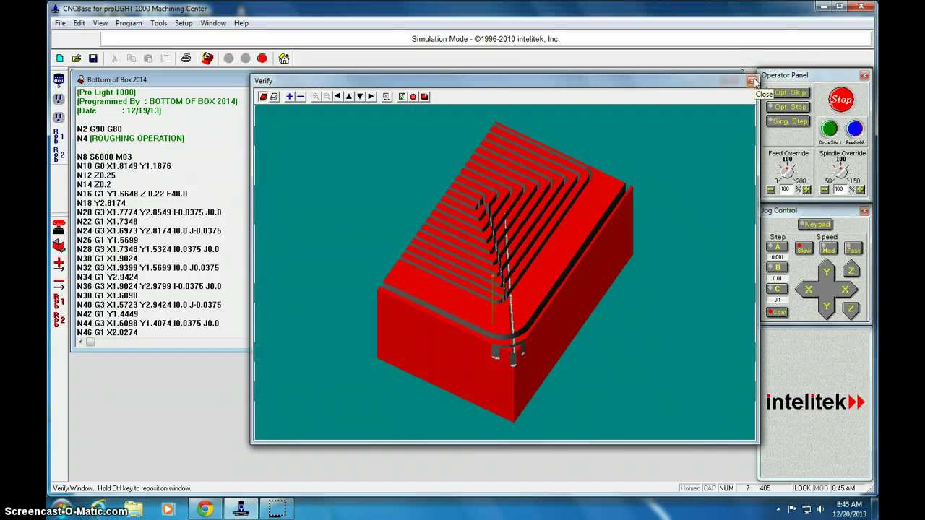
click(752, 81)
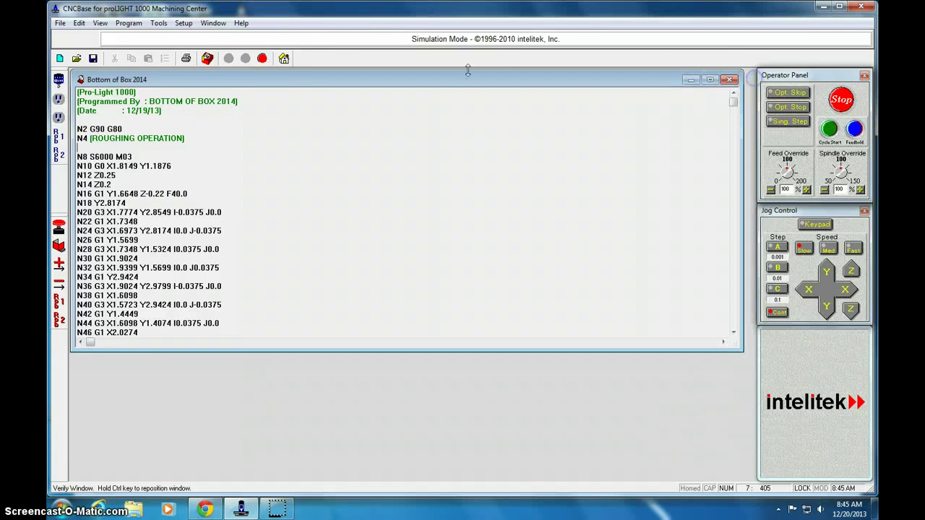
- Enter stock length 3.5, width 4.5, height 0.75 and tool Z 0.1, then re-run Verify Program
click(208, 59)
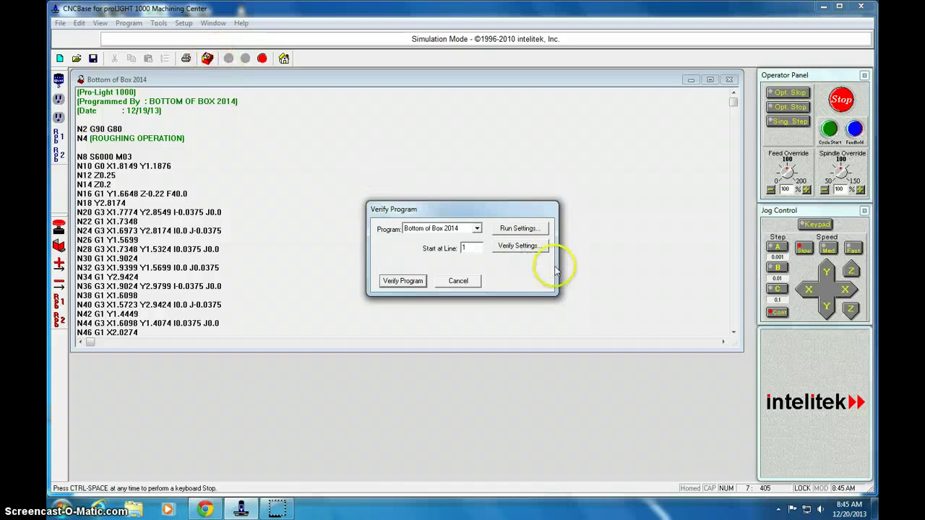
click(522, 245)
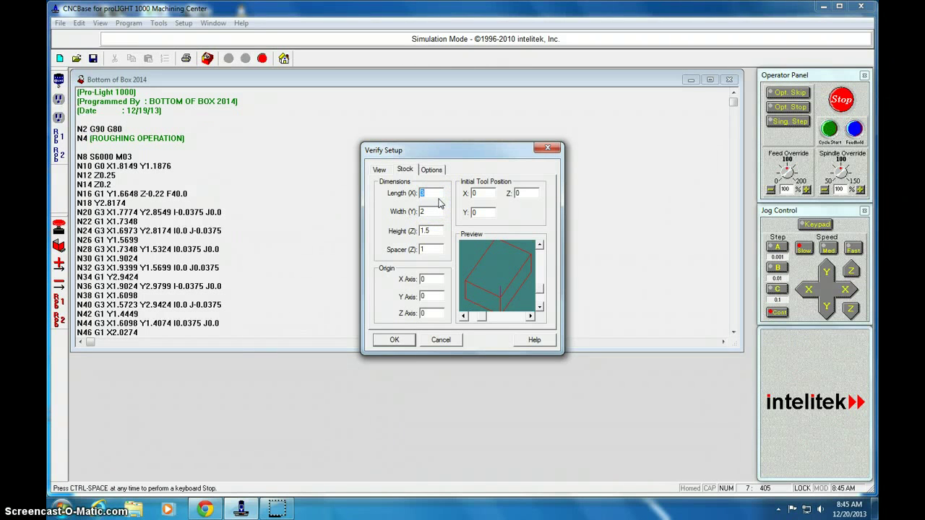
text(3.5)
key(Tab)
double_click(523, 192)
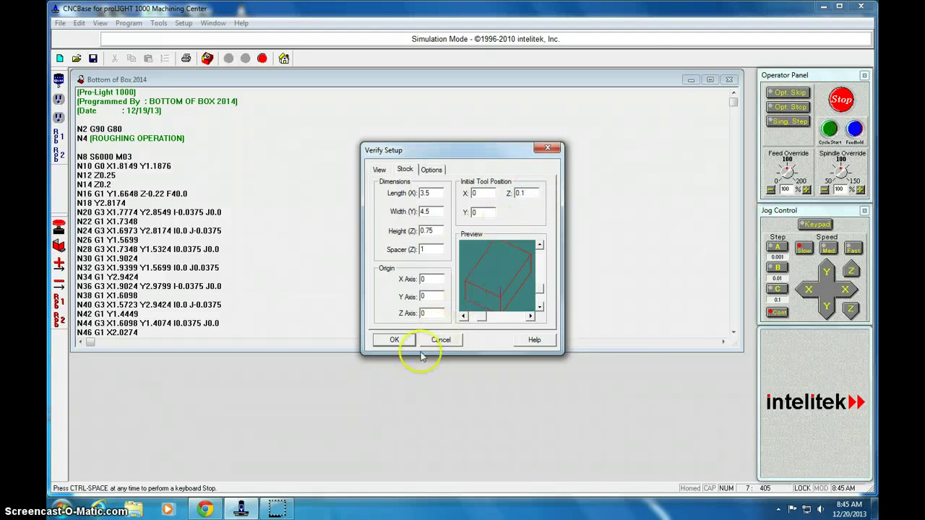
click(393, 339)
click(390, 284)
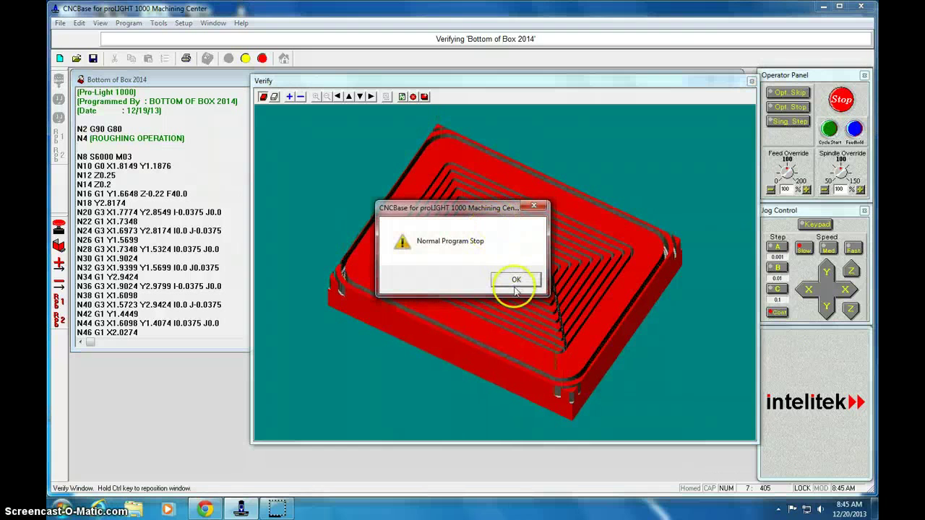
- Dismiss the stop message and make Tool 02 an End Mill in the Setup Tool Library
click(515, 280)
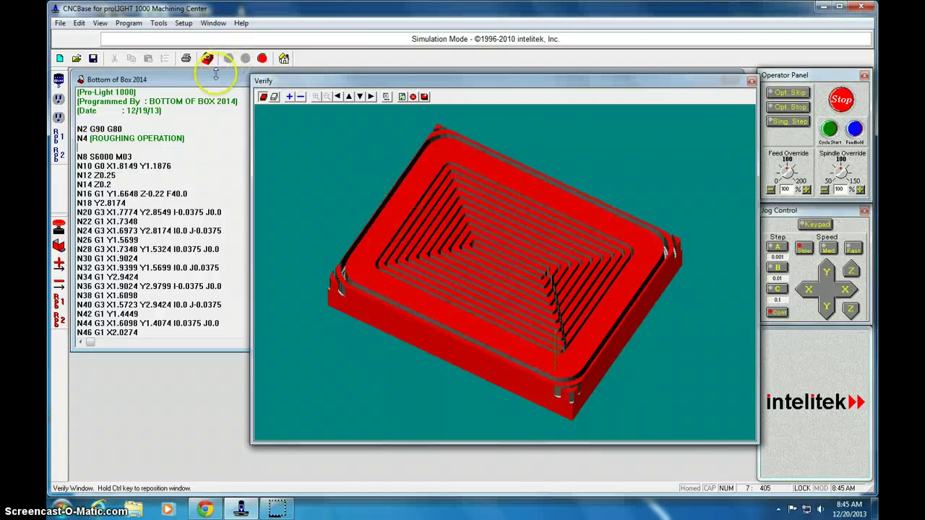
click(159, 24)
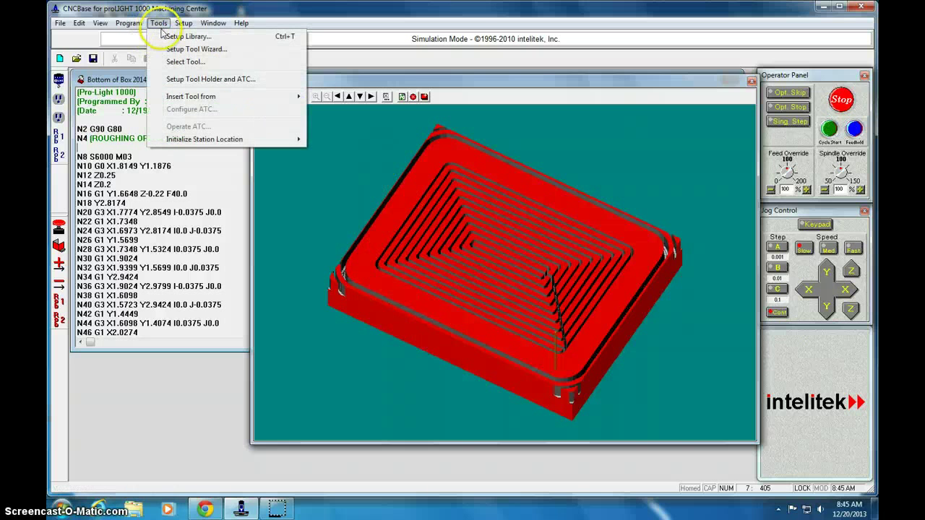
click(167, 38)
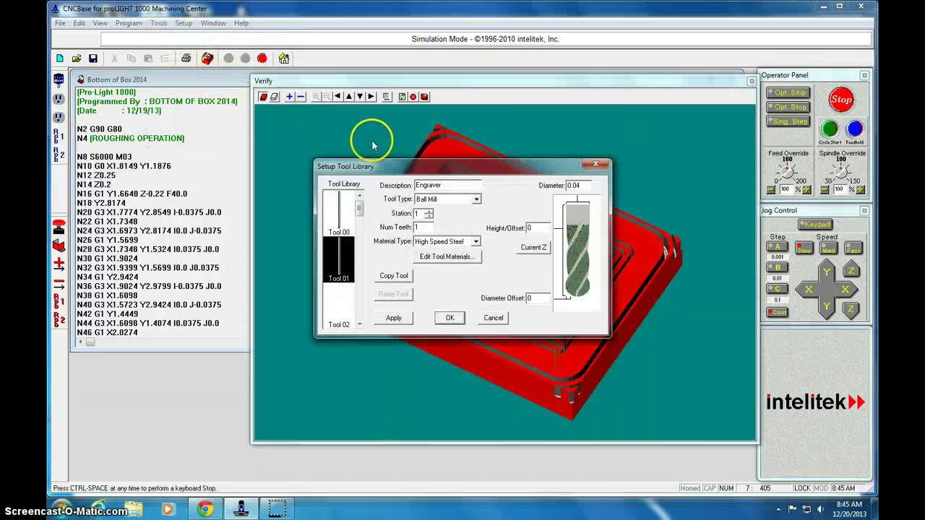
click(314, 309)
click(309, 308)
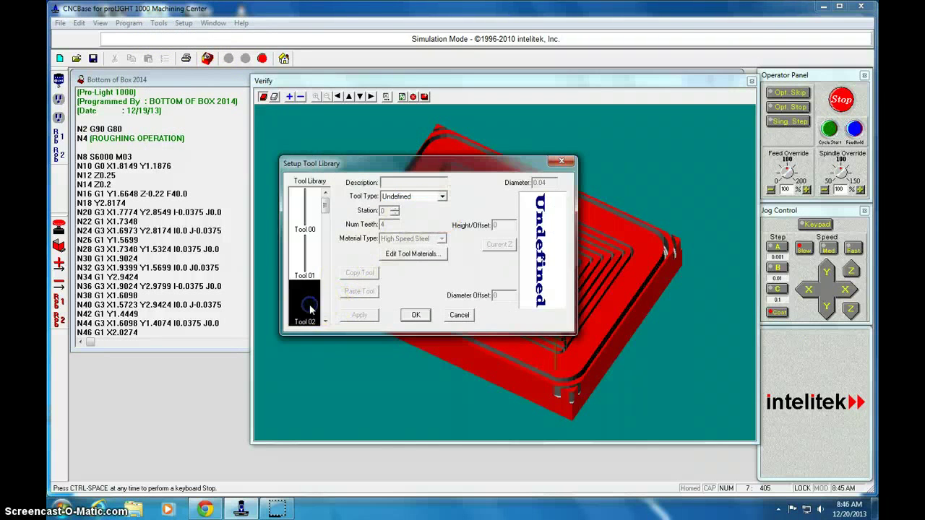
click(403, 198)
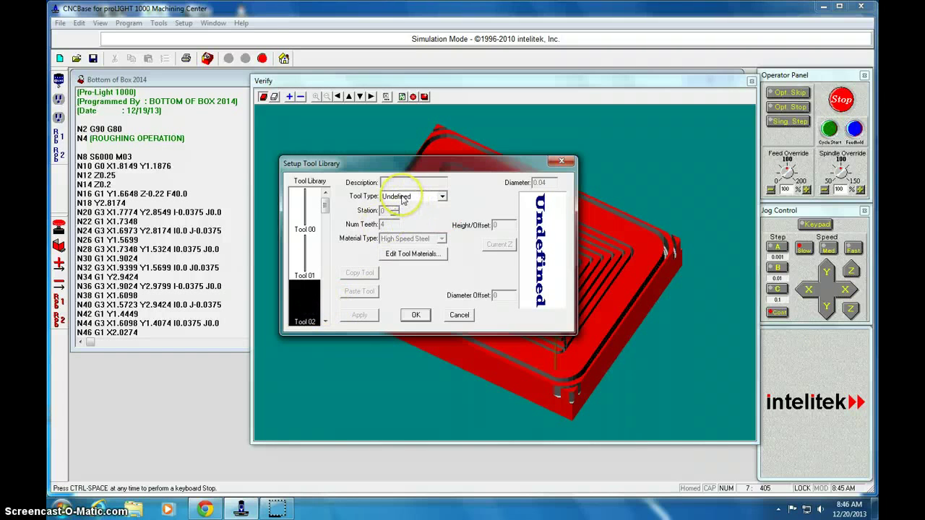
click(399, 187)
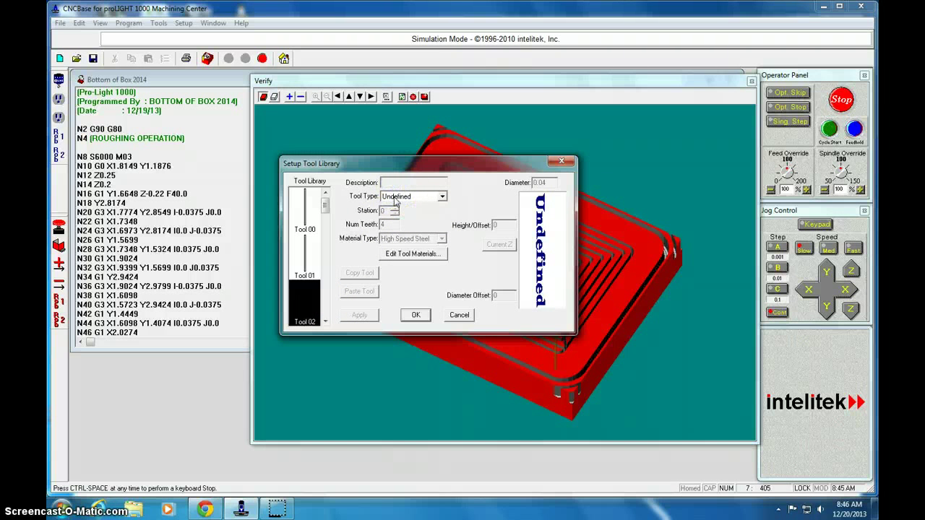
click(395, 199)
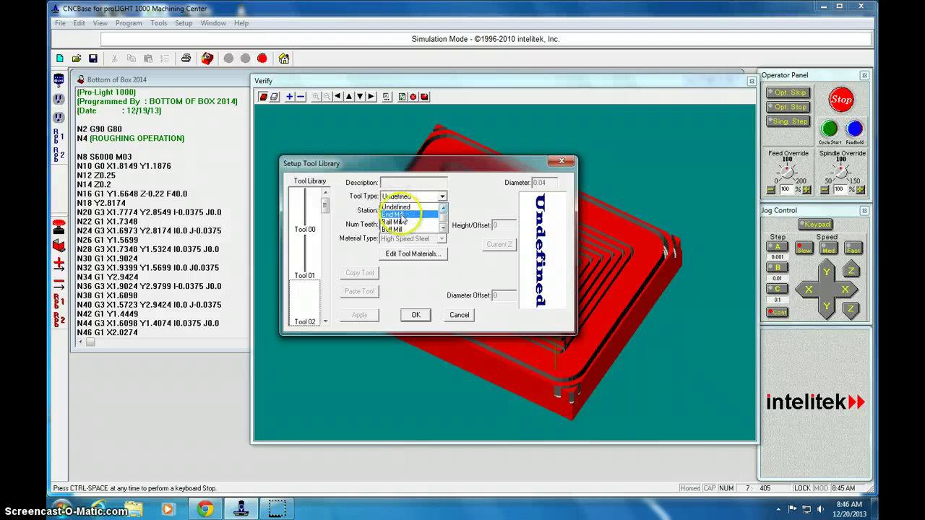
click(399, 215)
- Give Tool 02 the description .25" box end mill, diameter 0.25, 2 teeth and High Speed Steel, and apply
click(399, 183)
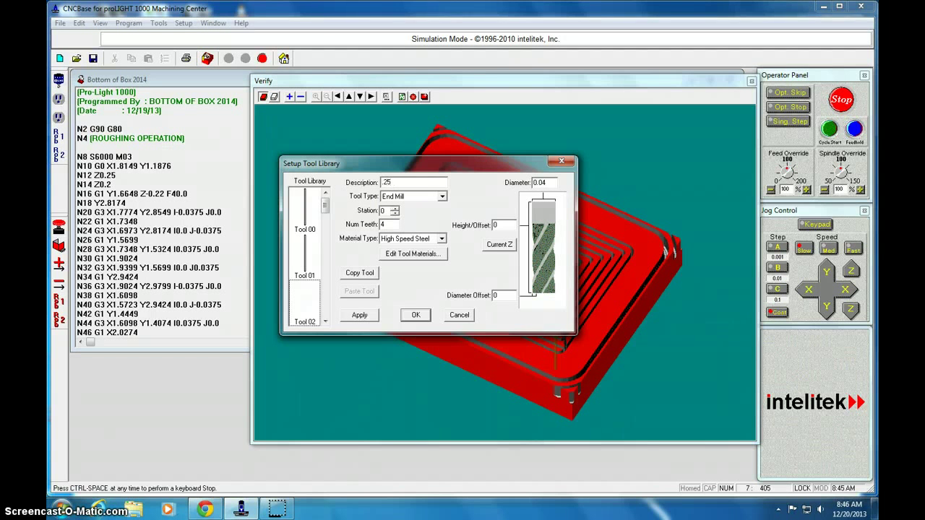
text(.25" box end mill)
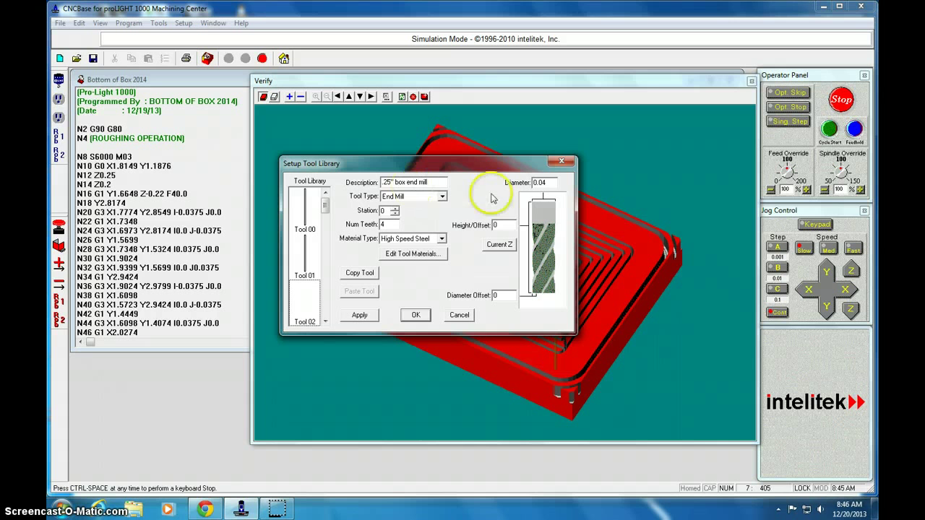
click(388, 182)
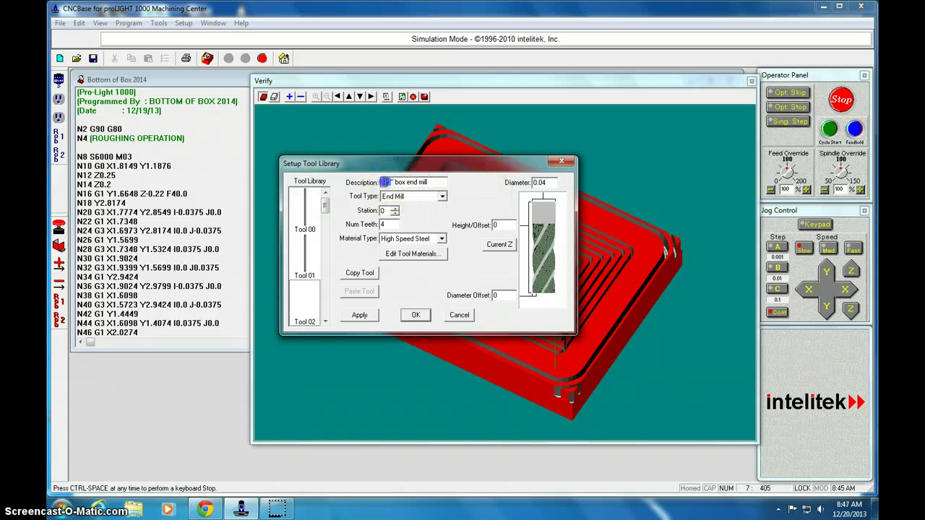
double_click(542, 182)
text(.25)
double_click(379, 225)
click(416, 245)
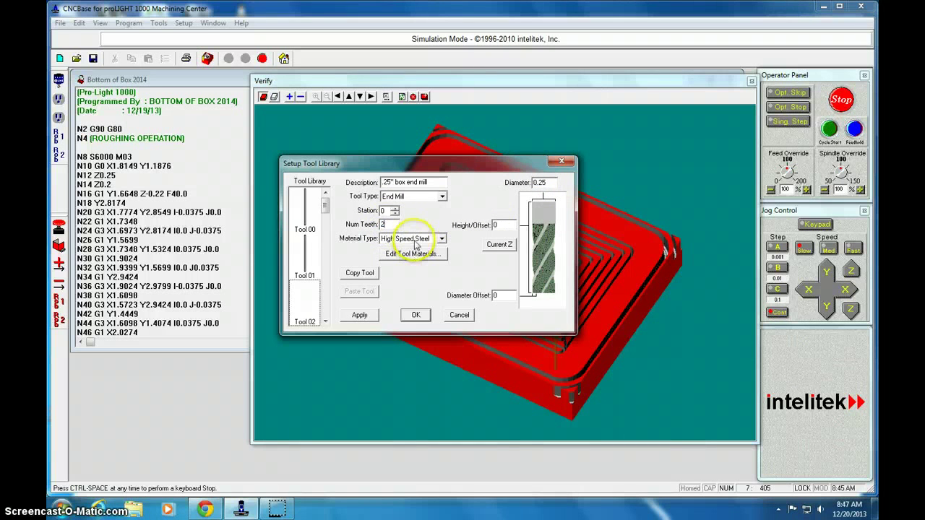
click(410, 316)
click(359, 315)
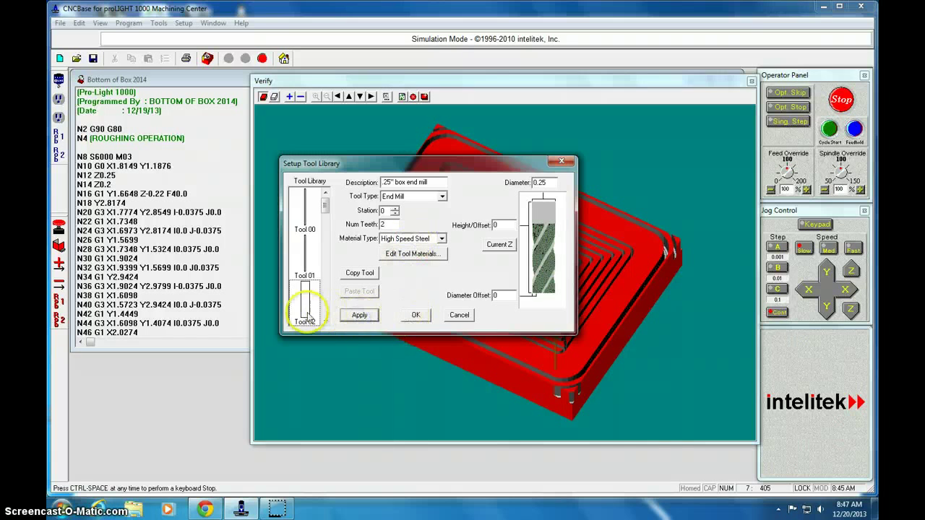
click(311, 262)
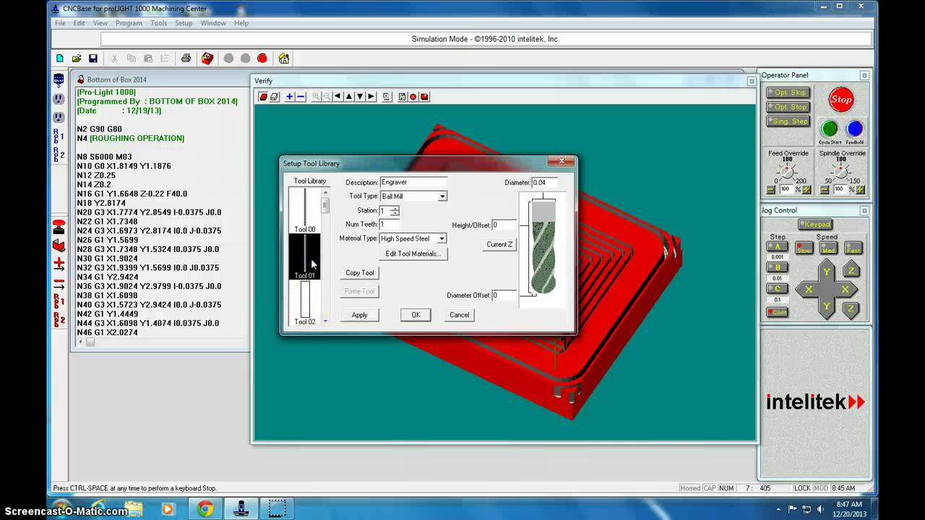
click(306, 296)
- Set Tool 03's type to Ball Mill and close the tool library
click(404, 316)
click(325, 321)
click(307, 304)
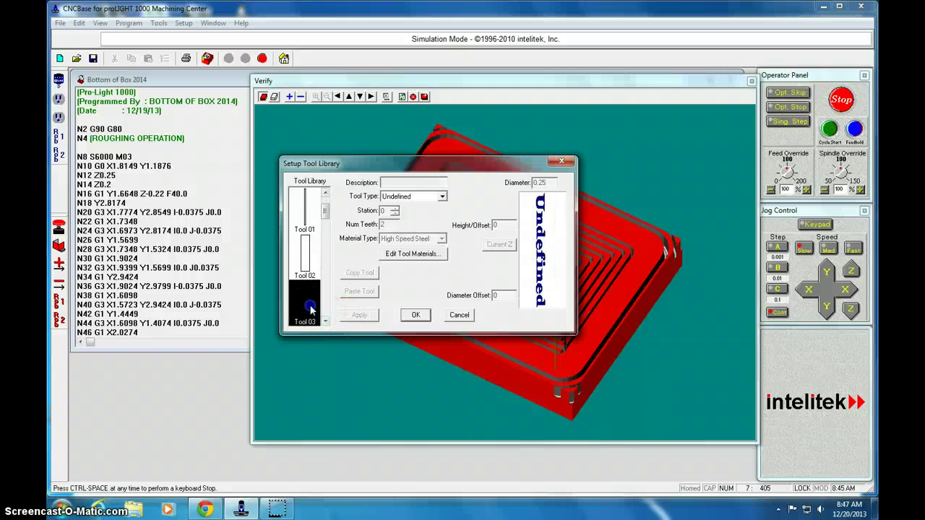
click(406, 199)
click(403, 215)
click(400, 184)
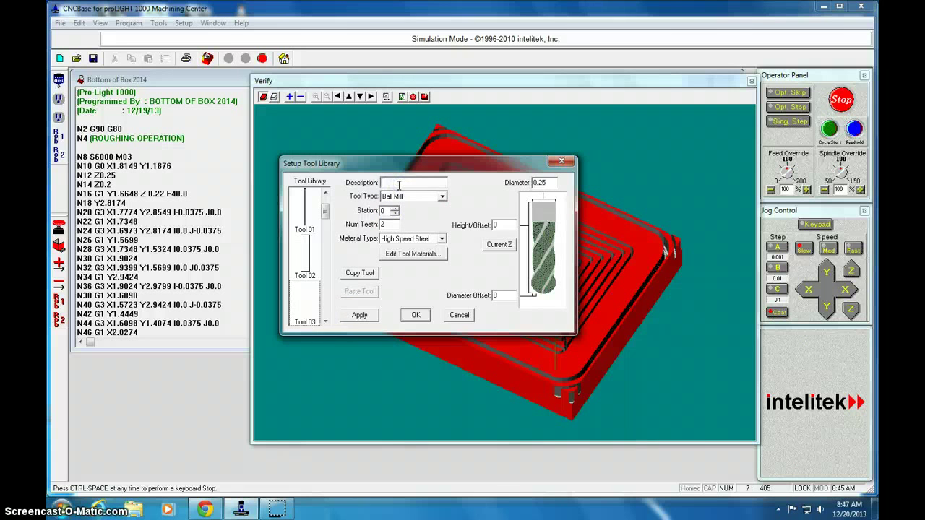
key(Return)
click(207, 58)
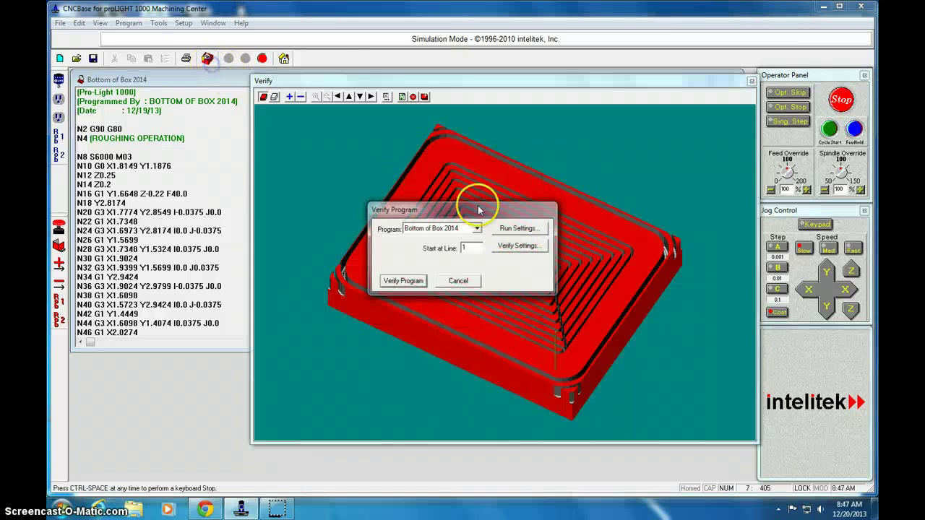
click(458, 280)
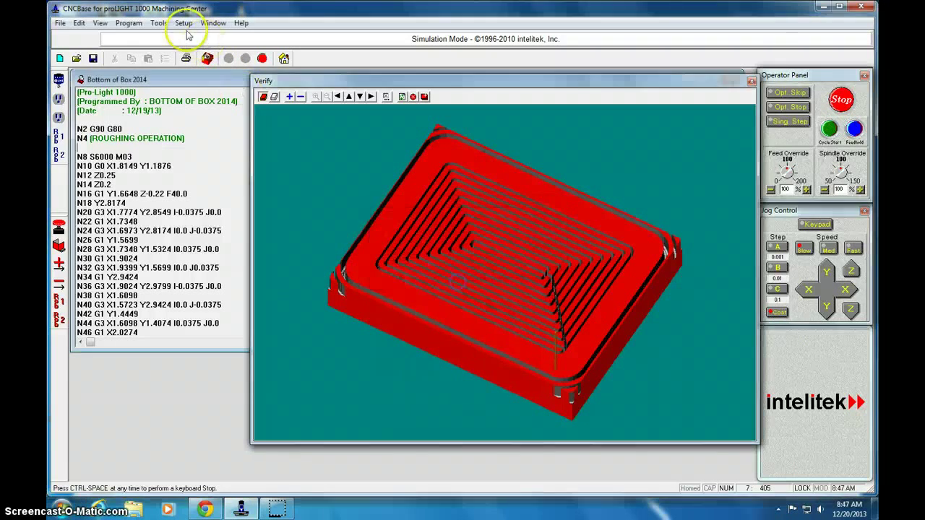
- Describe Tool 03 as .25 Box Ball Mill with 0.25 diameter and 4 teeth, and save the library
click(159, 22)
click(186, 35)
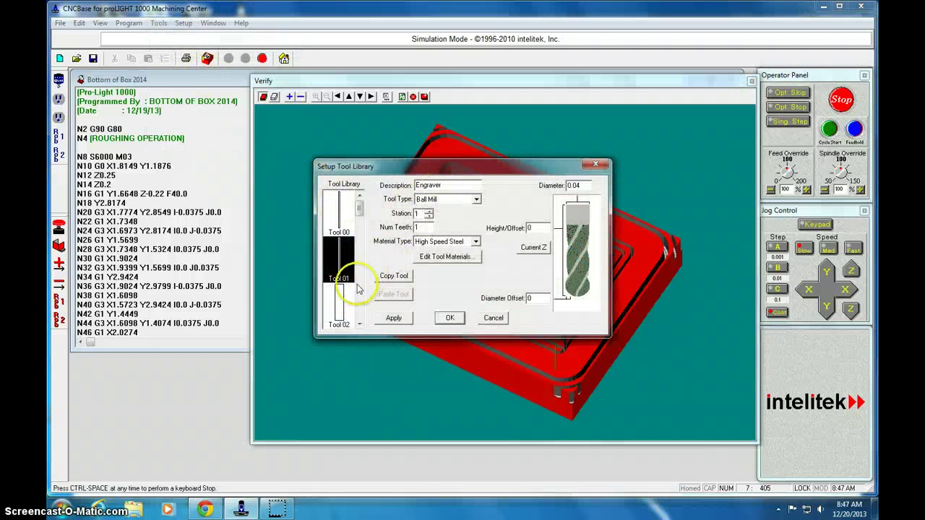
click(358, 324)
click(340, 309)
click(440, 185)
text(.25 Box Ball Mill)
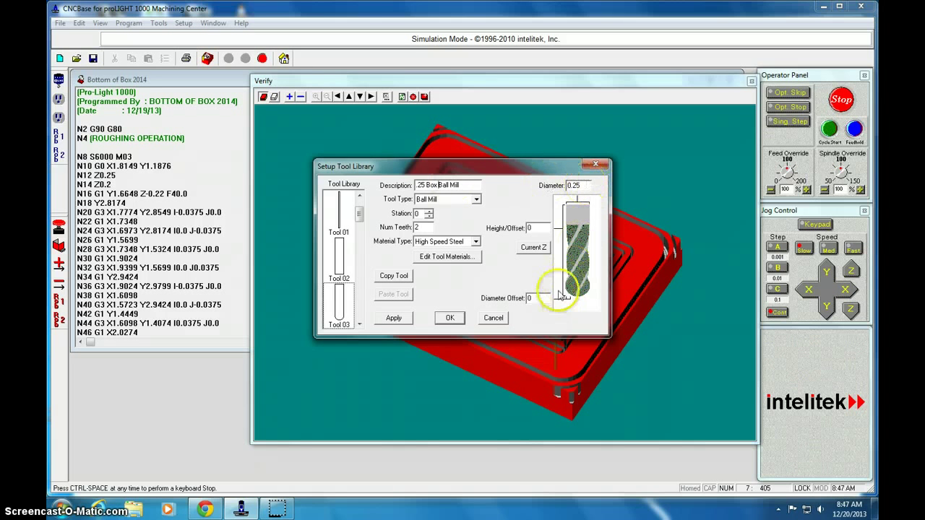
double_click(412, 227)
text(4)
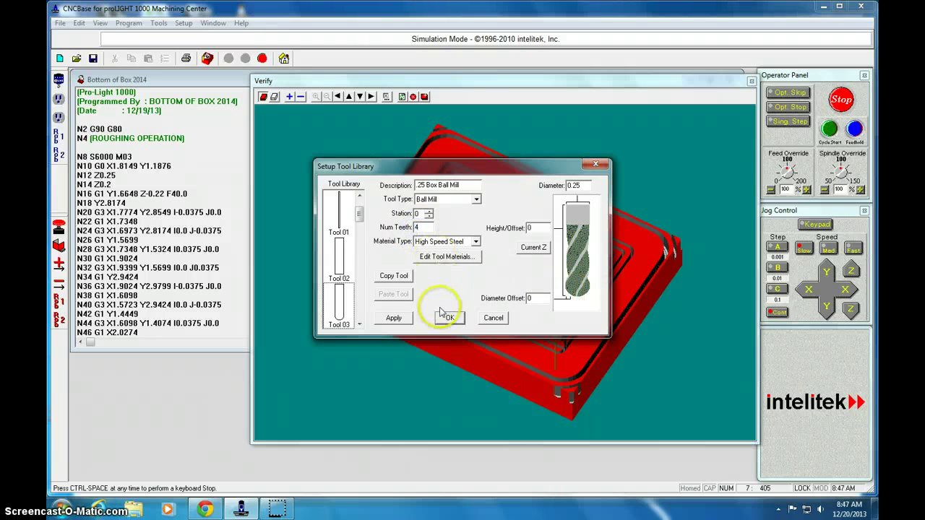
click(448, 318)
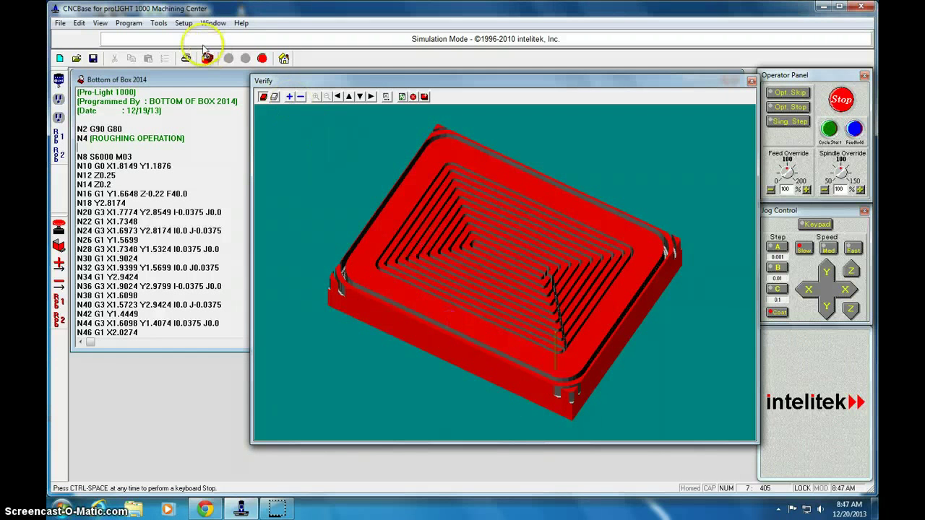
- Load the T02 .25" box end mill into the spindle
click(165, 23)
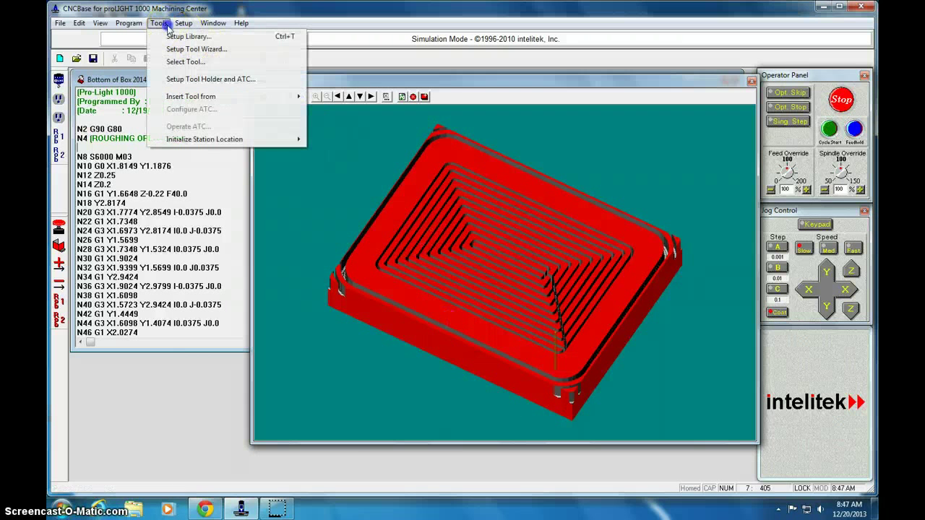
click(176, 62)
click(423, 209)
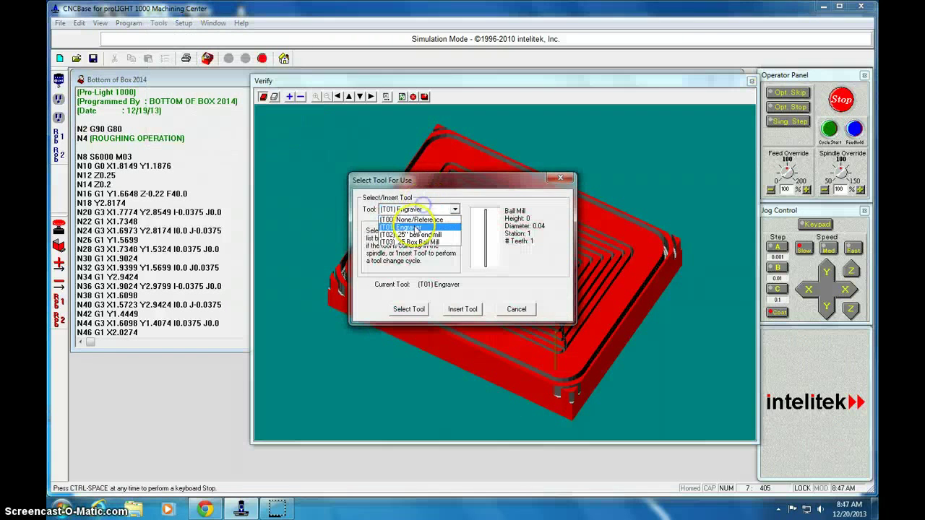
click(411, 235)
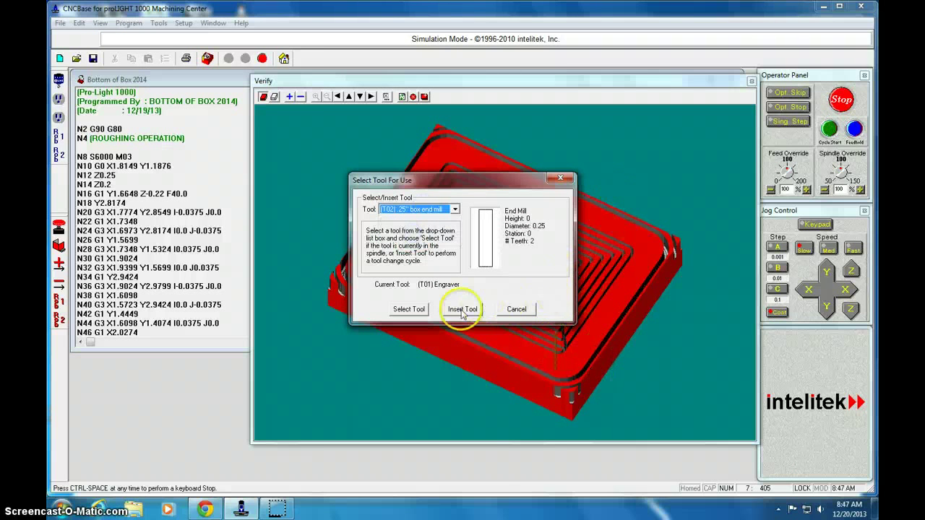
click(466, 309)
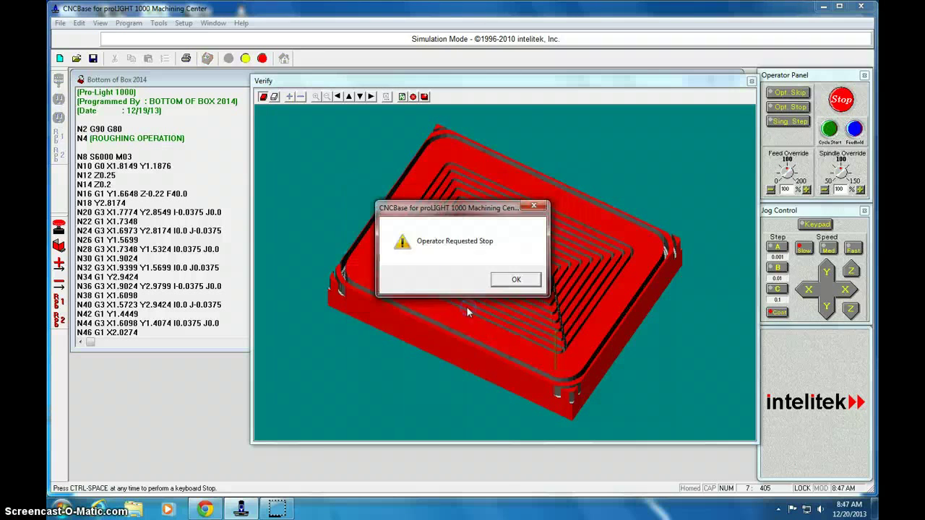
click(514, 281)
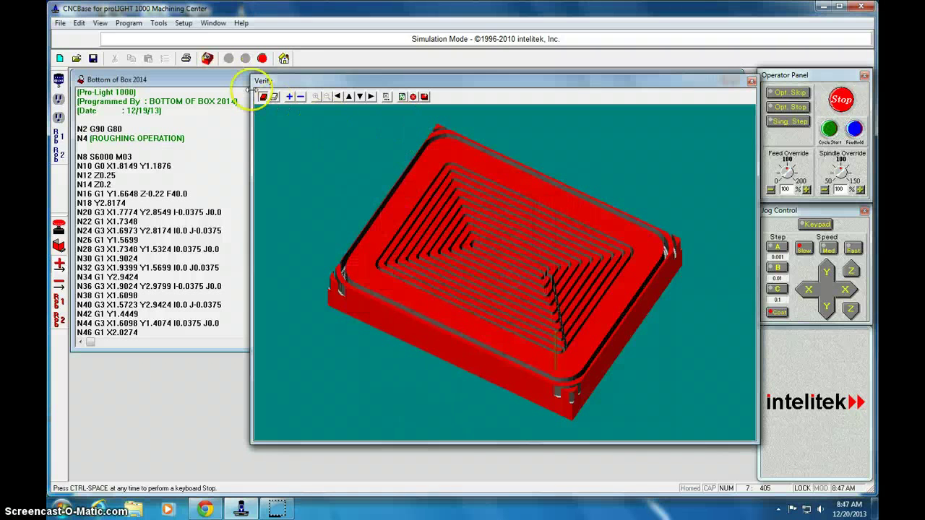
- Verify the Bottom of Box 2014 program to show the milled pocket
click(207, 58)
click(415, 283)
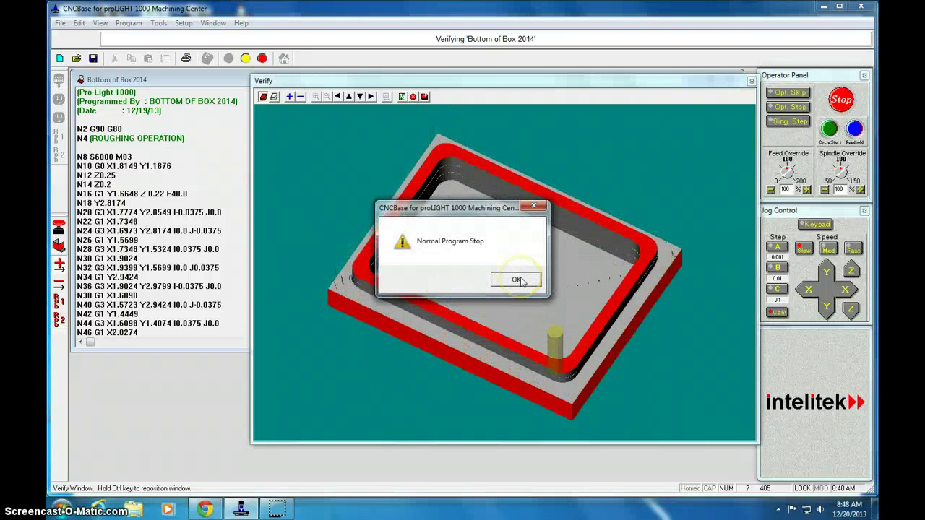
click(517, 279)
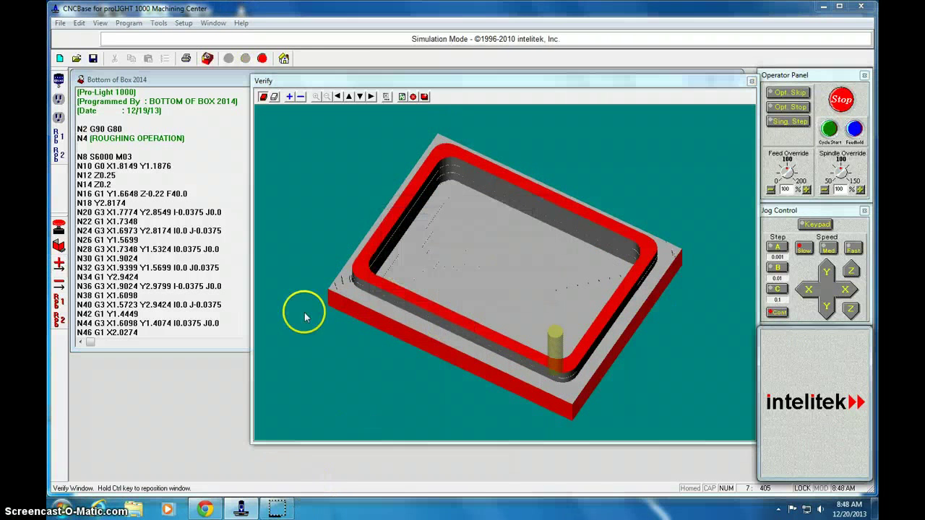